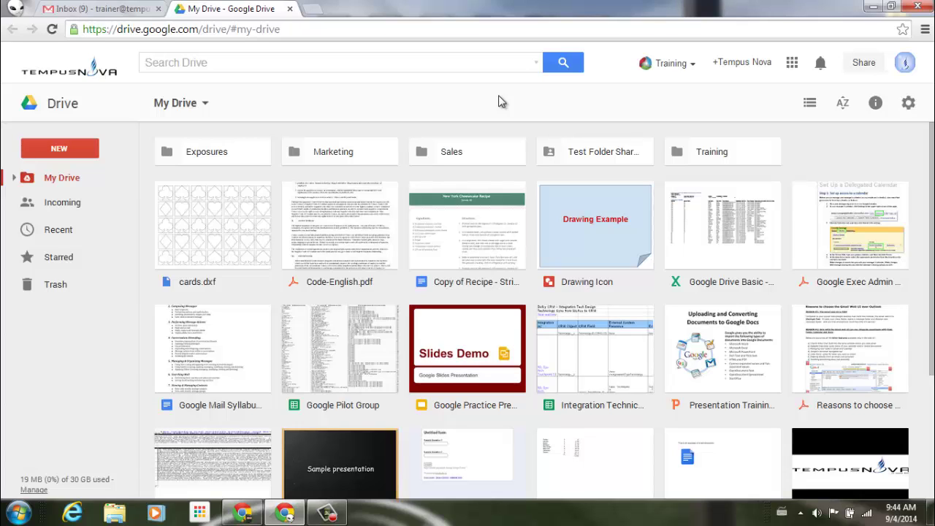
Create a new Google Form from Google Drive's New > More menu.
click(502, 100)
click(62, 149)
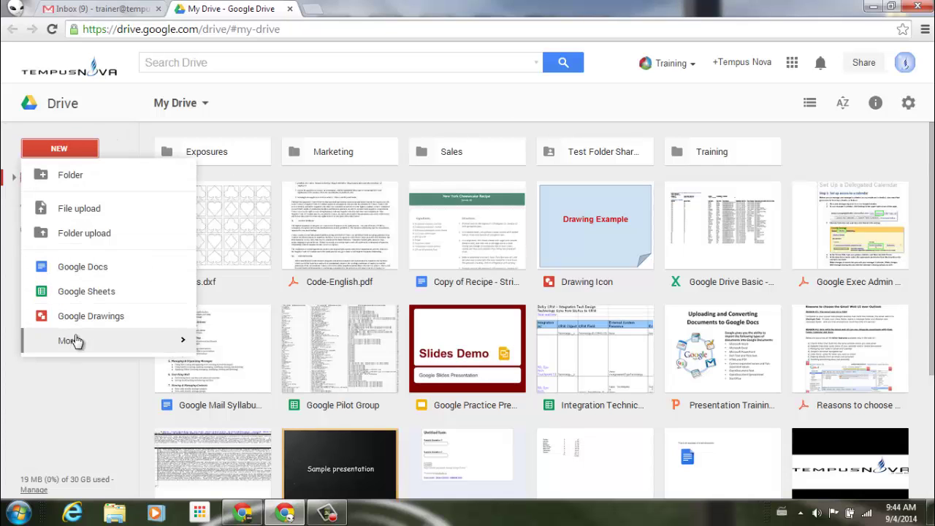
mouse_move(78, 346)
click(338, 371)
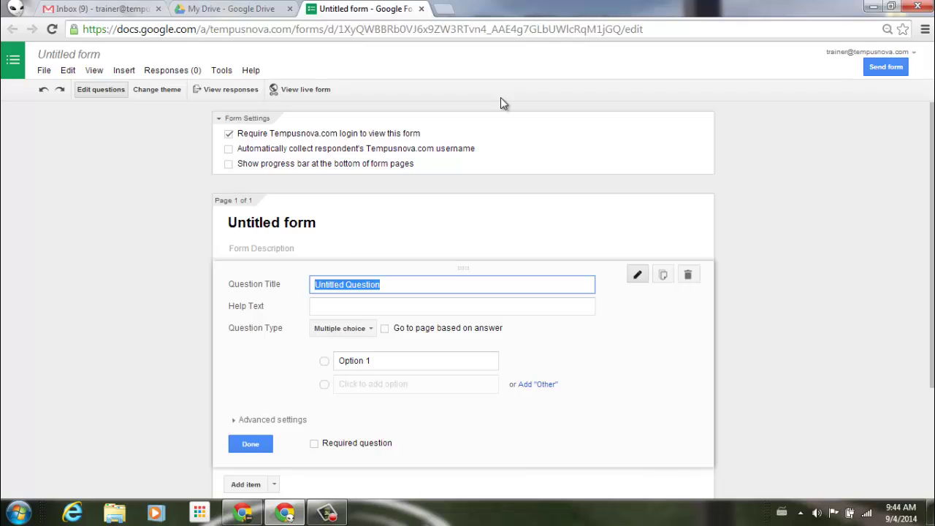
click(165, 95)
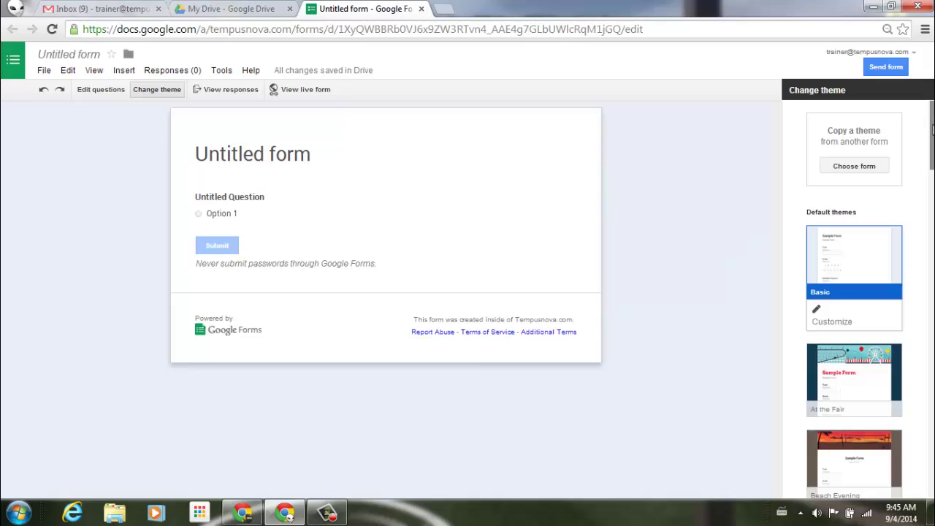
drag(932, 130, 932, 212)
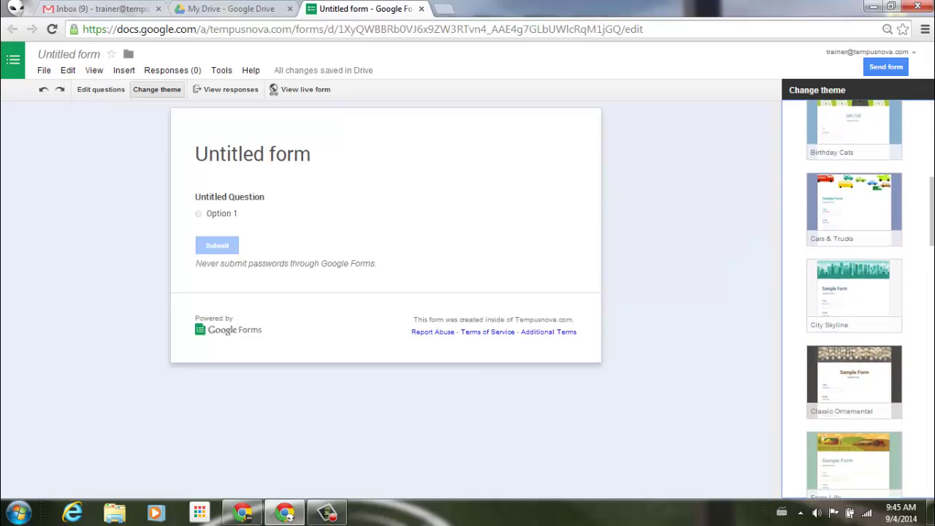
click(884, 188)
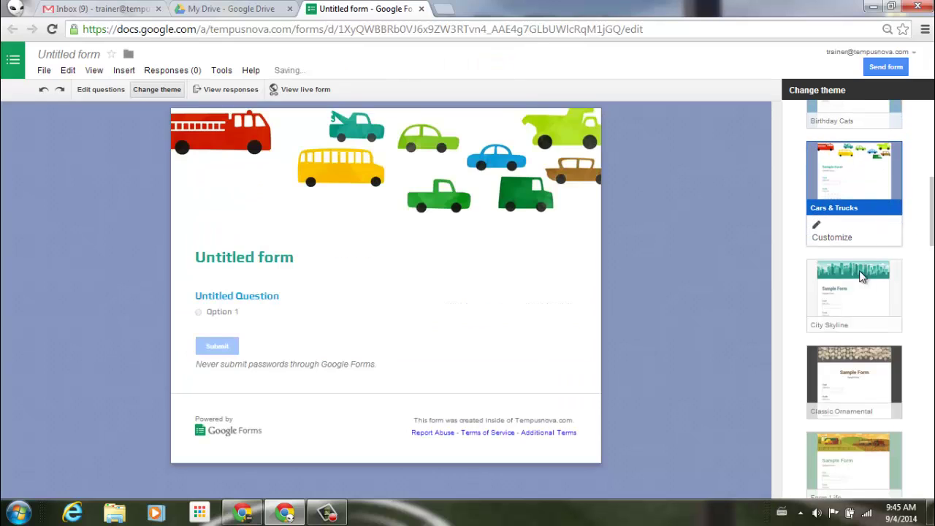
click(863, 293)
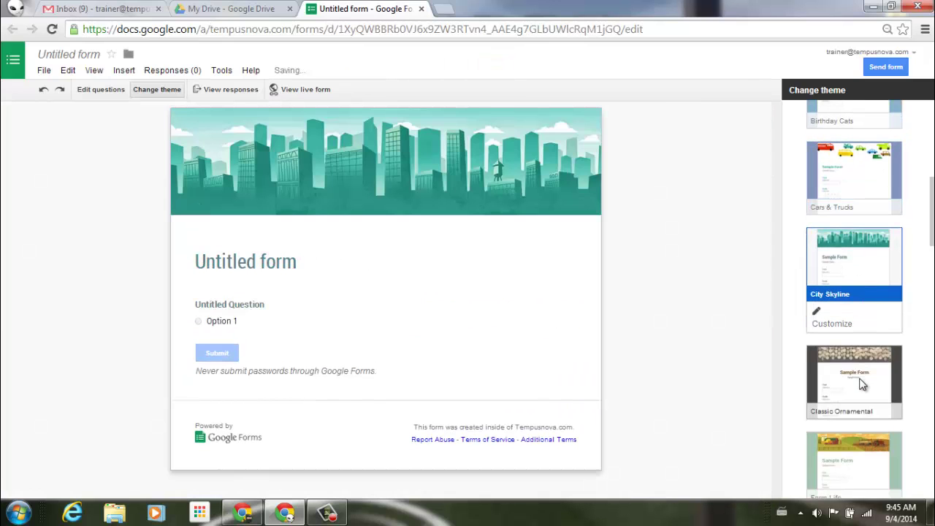
click(861, 376)
drag(932, 247, 886, 295)
click(886, 296)
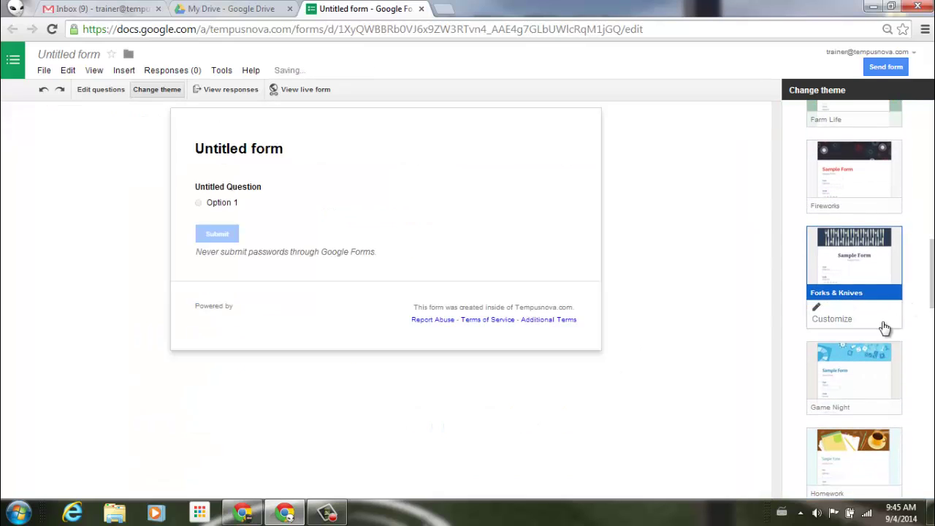
click(876, 357)
drag(932, 274, 932, 134)
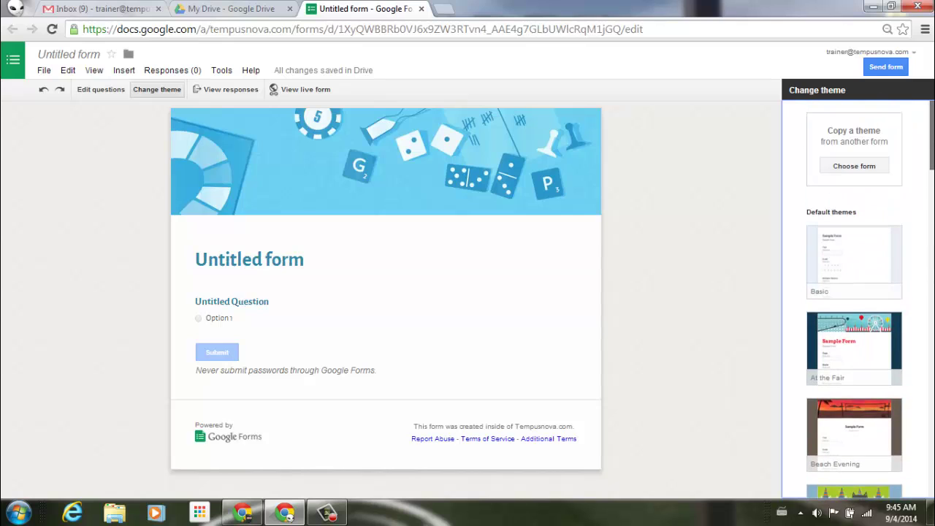
click(839, 264)
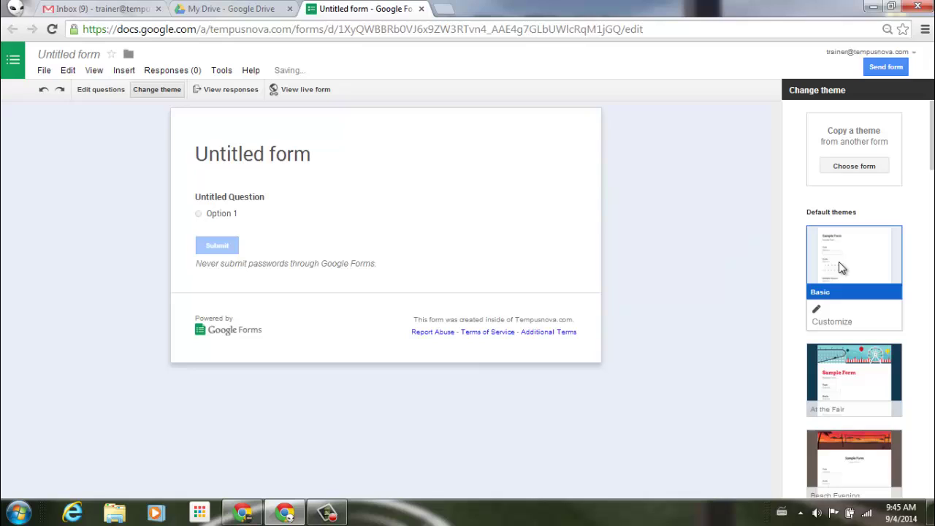
Customize the Basic theme and start choosing a header image for the form.
click(835, 323)
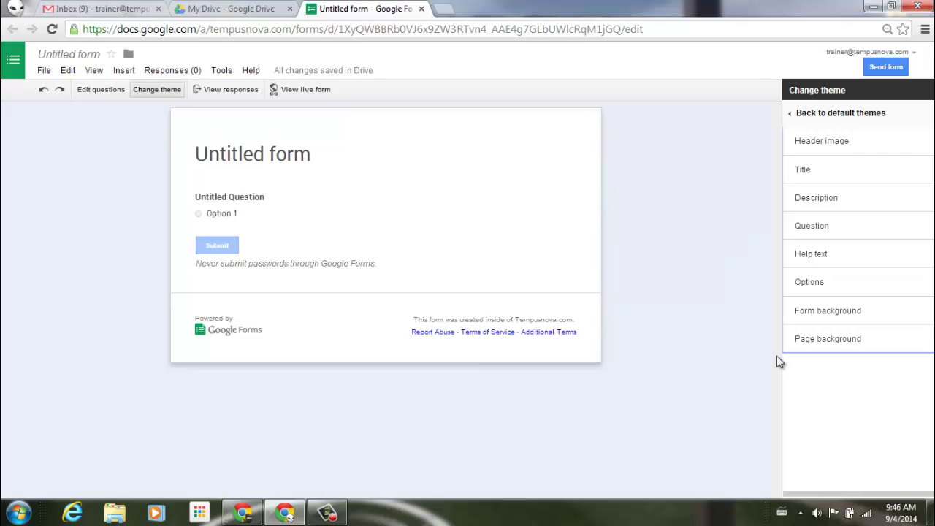
click(863, 140)
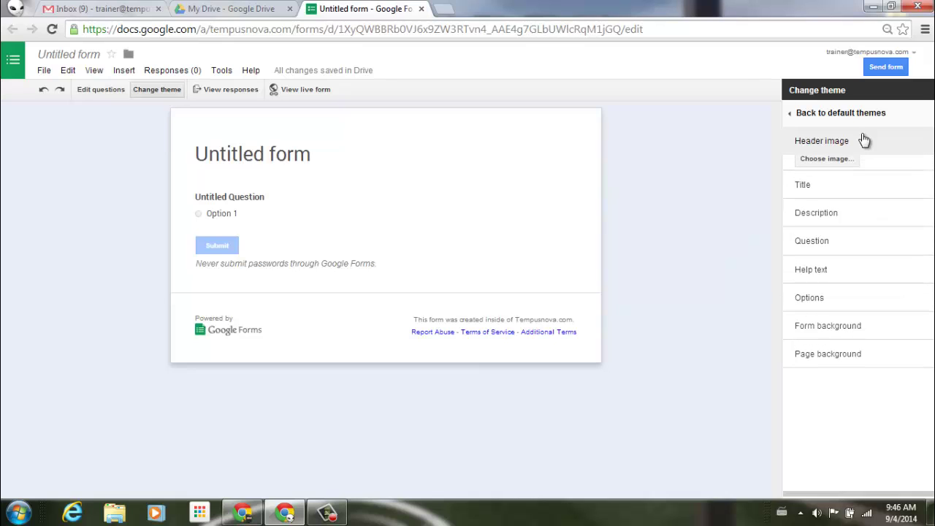
click(829, 167)
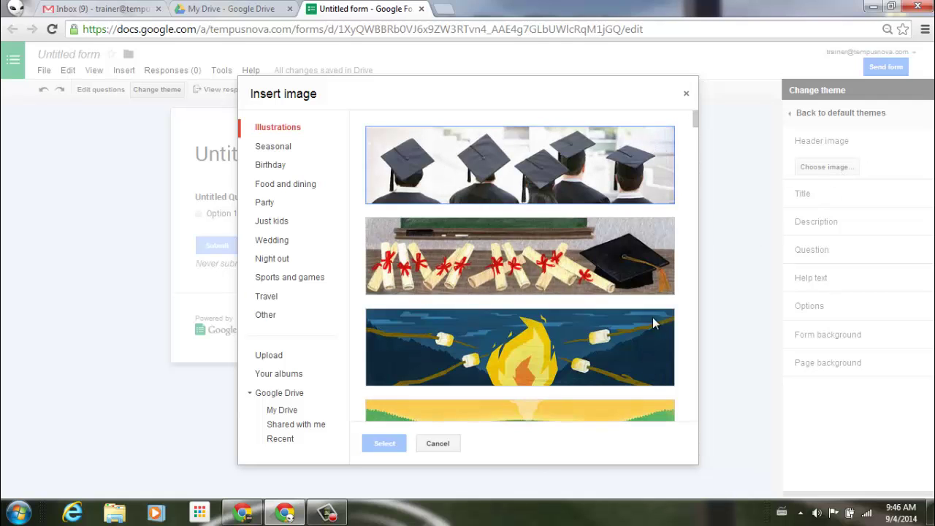
Scroll past the illustrations and switch the Insert image dialog to Upload.
drag(695, 119, 698, 171)
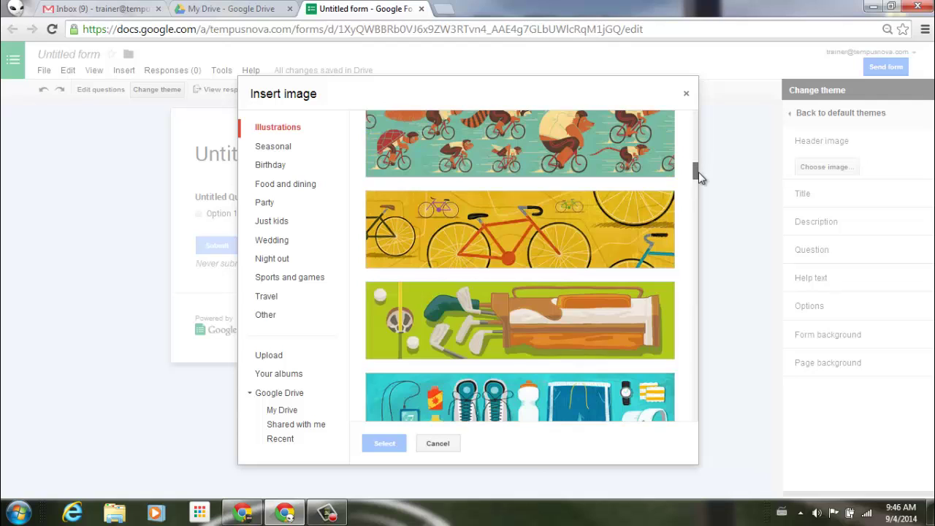
click(283, 358)
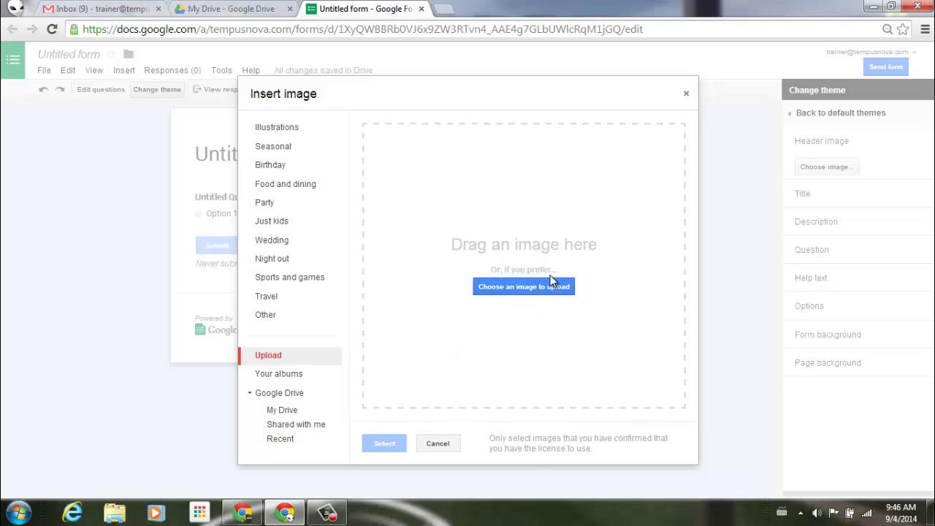
Upload the purple swirl jpg from the Tempus Nova Training folder as the header image.
click(113, 514)
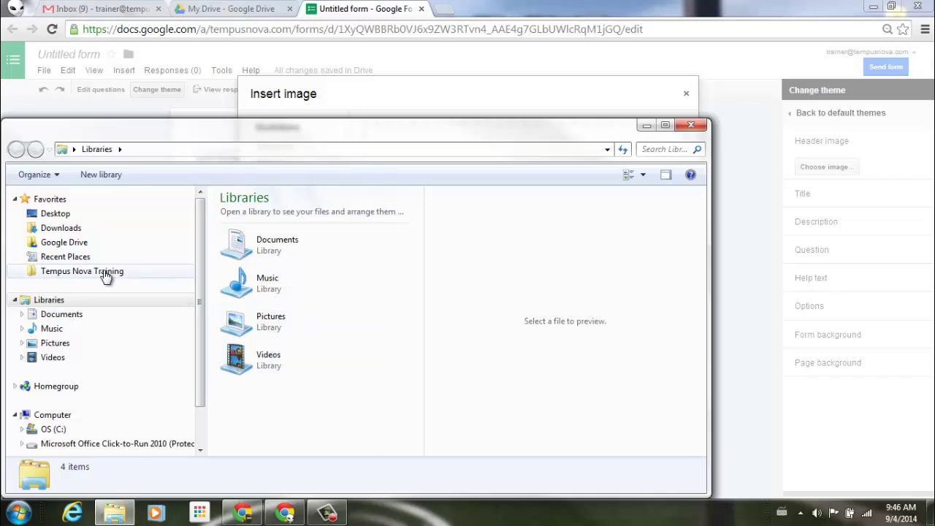
click(106, 273)
drag(706, 336, 561, 330)
drag(418, 268, 425, 363)
click(312, 338)
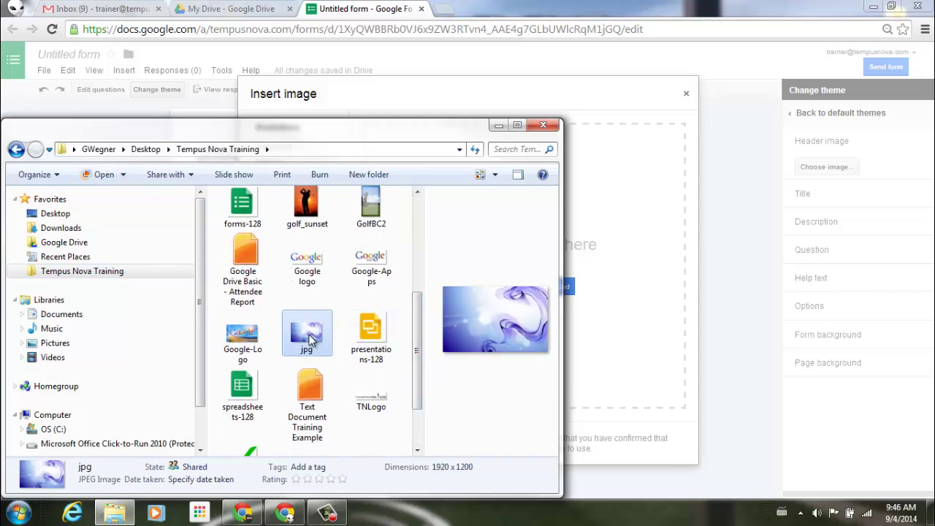
drag(311, 338, 619, 256)
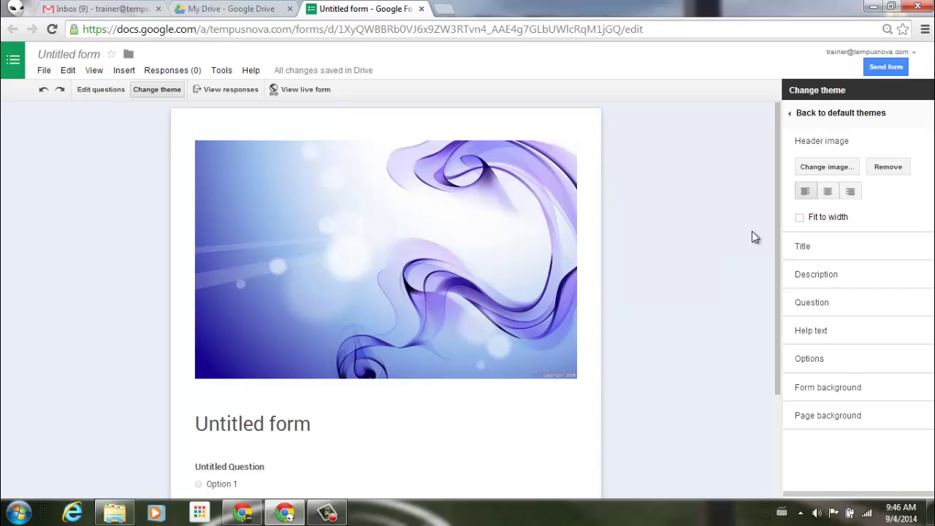
Replace the swirl header with the TNLogo file dragged in from Explorer.
click(892, 171)
click(841, 169)
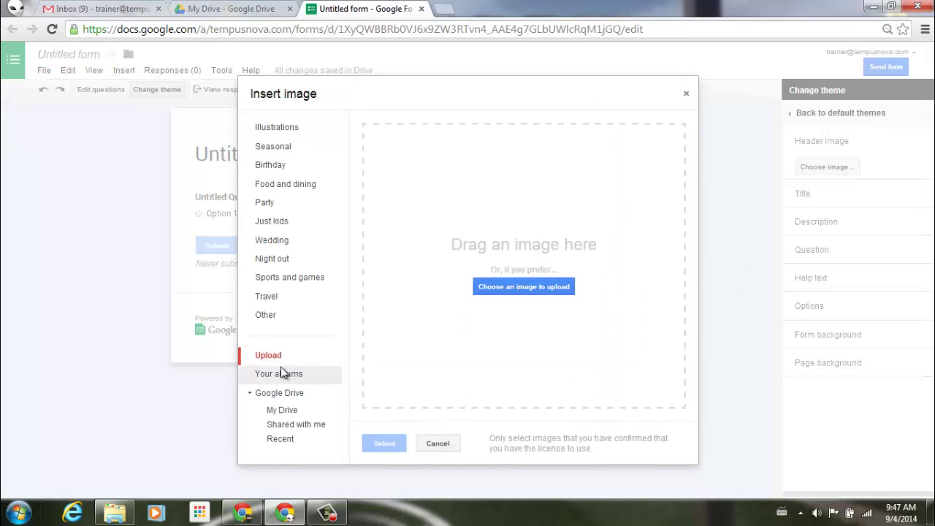
click(115, 513)
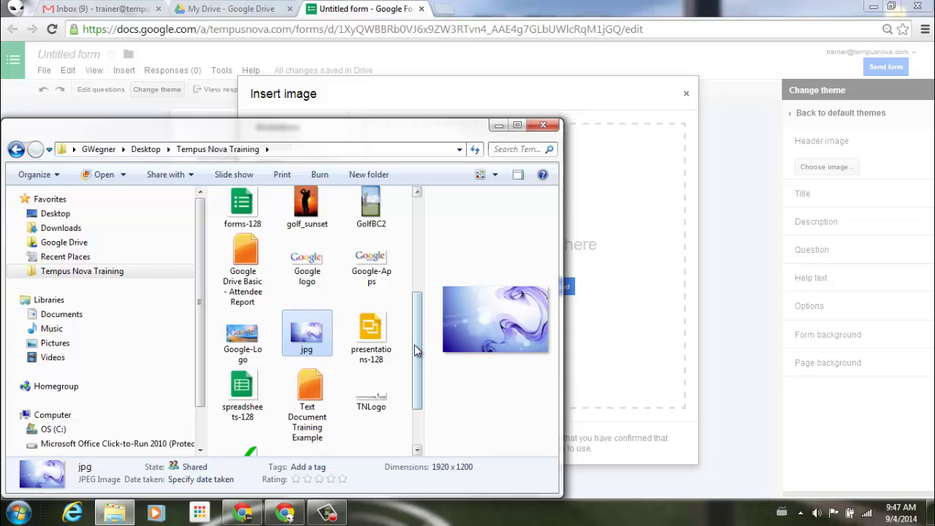
drag(415, 349, 419, 380)
drag(373, 357, 618, 221)
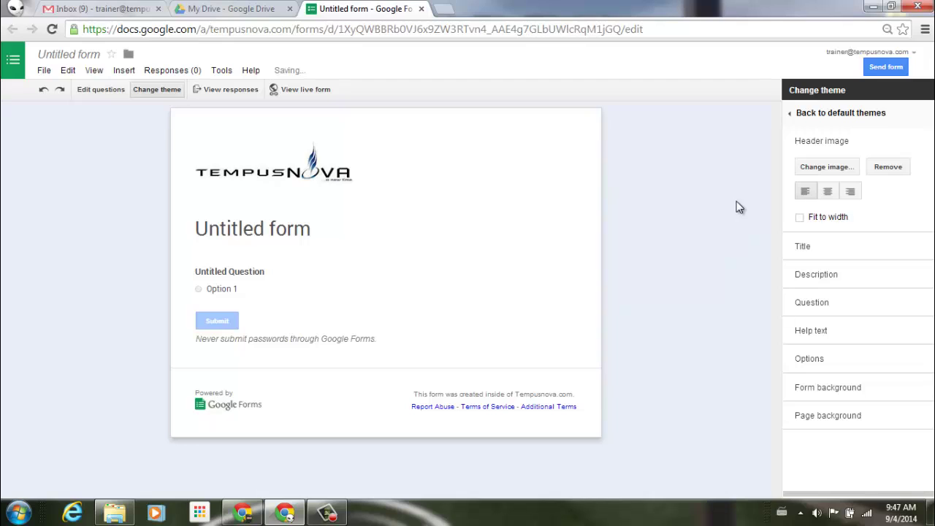
Try logo sizes, leaving the Tempus Nova logo centred at its smaller size.
click(831, 192)
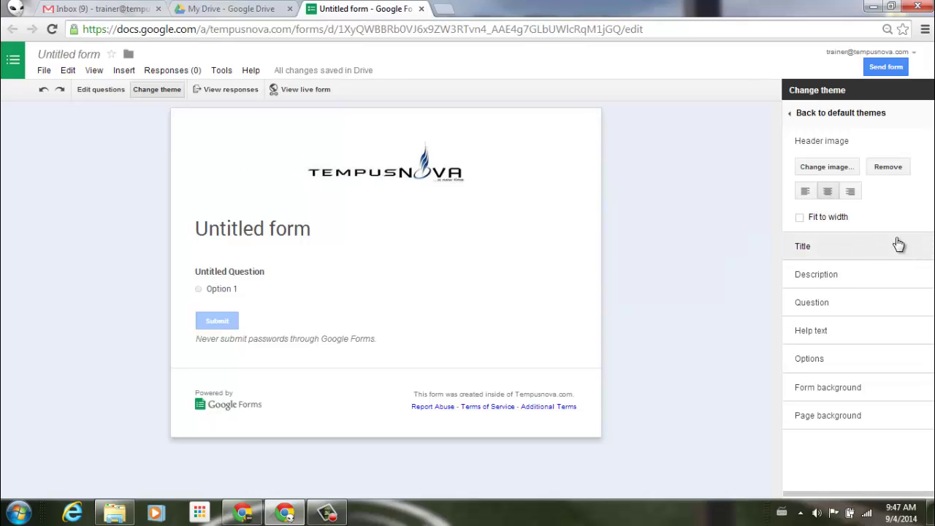
click(800, 218)
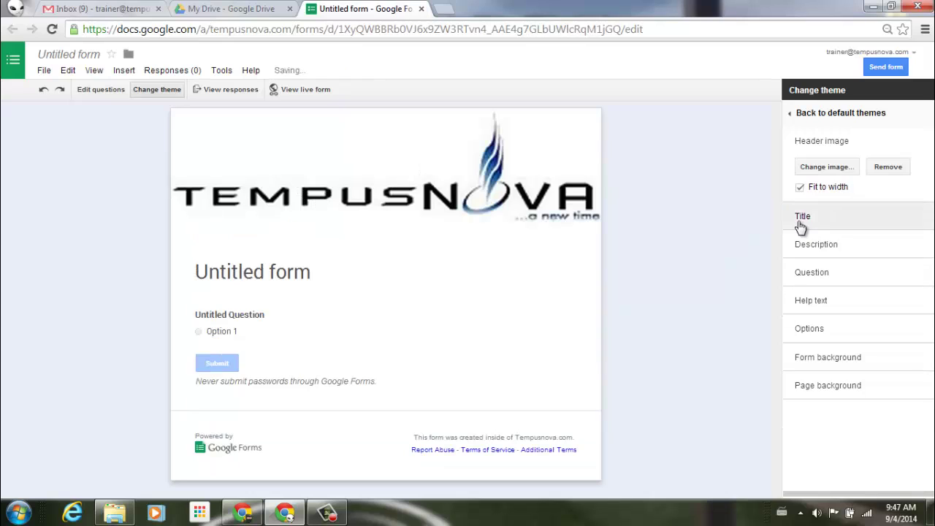
click(801, 188)
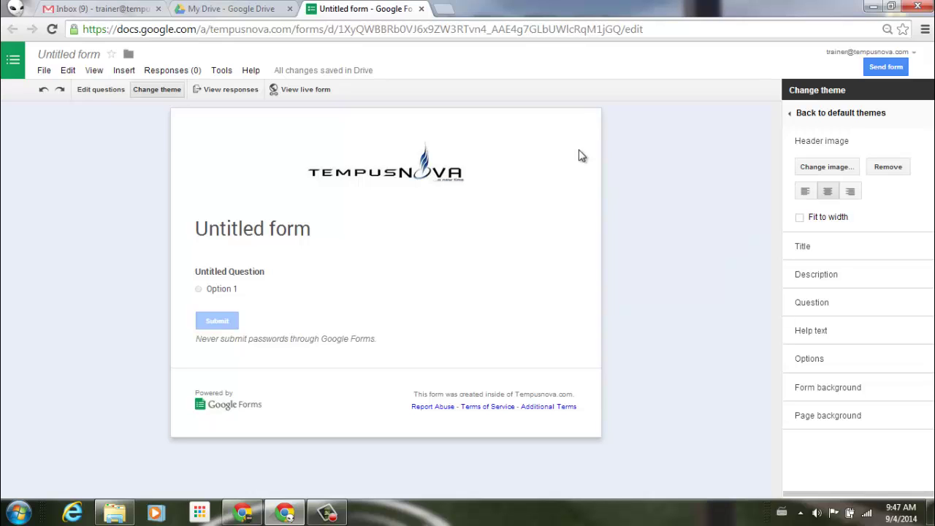
Set the form title font to bold Syncopate.
click(868, 247)
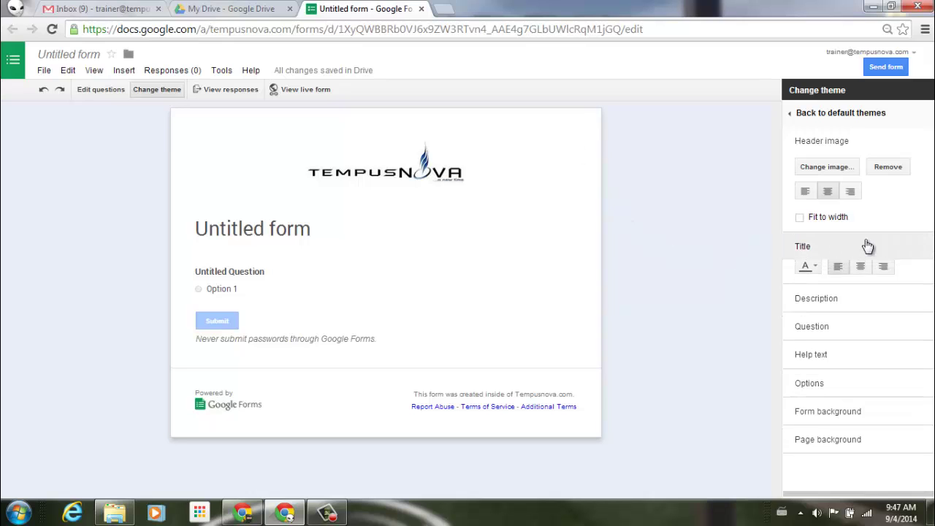
click(832, 279)
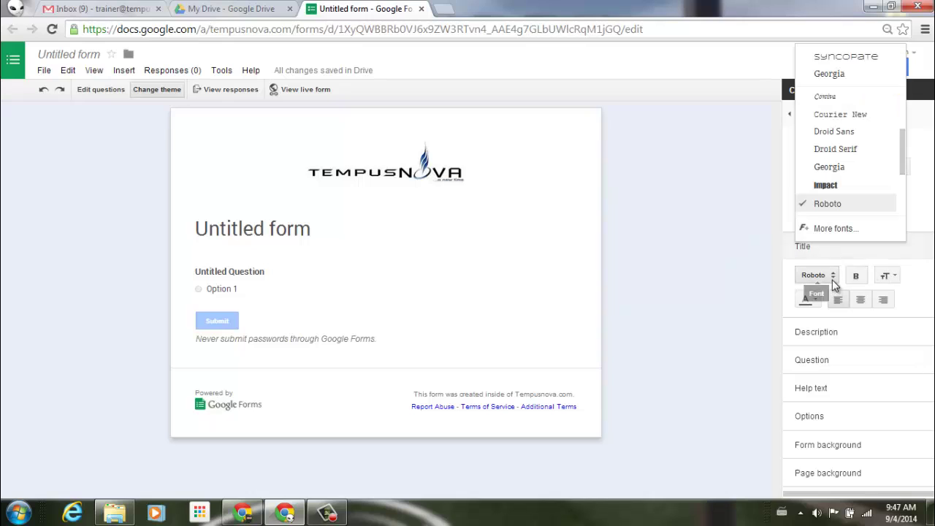
scroll(852, 206, down, 1)
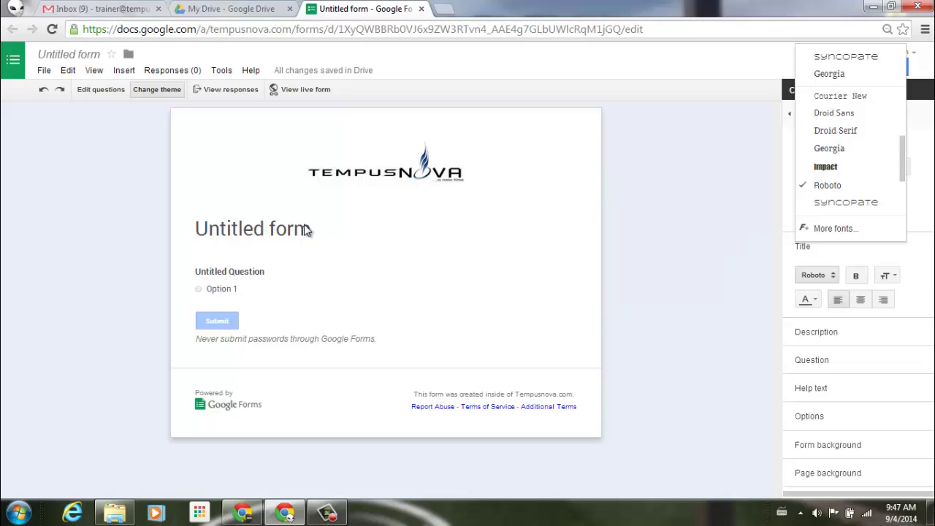
click(884, 203)
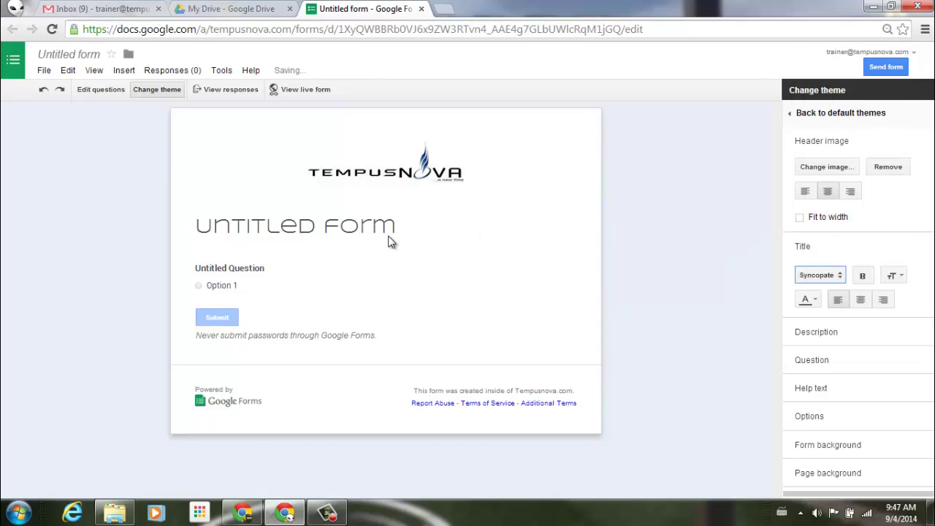
click(866, 277)
Make the title Large, red and centre-aligned.
click(887, 275)
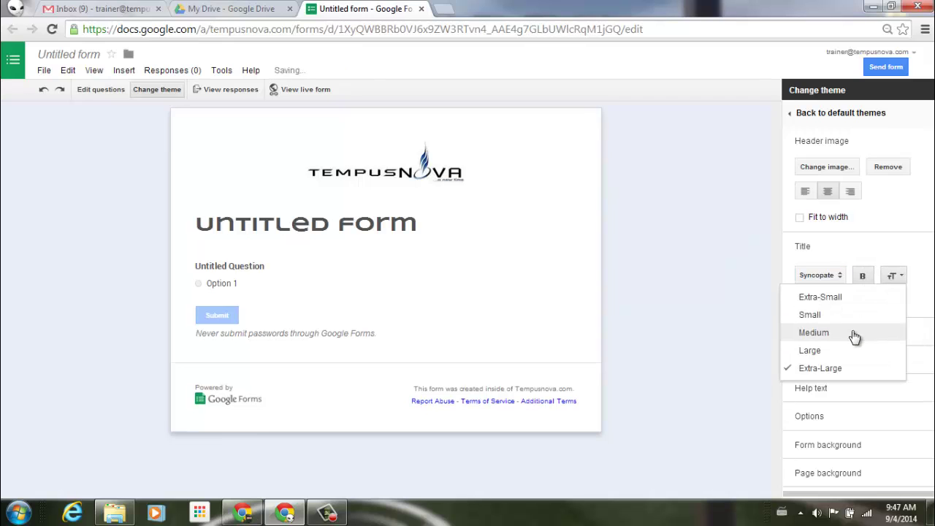
click(855, 334)
click(896, 277)
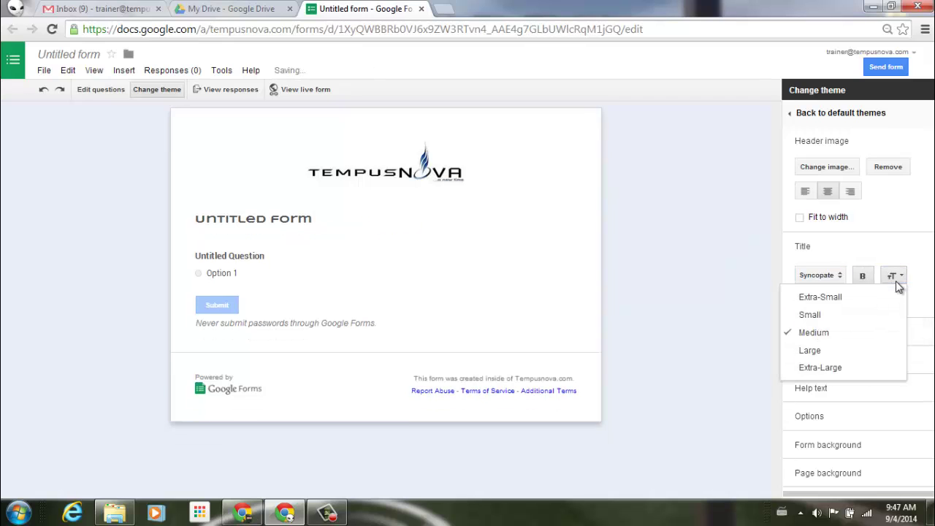
click(855, 354)
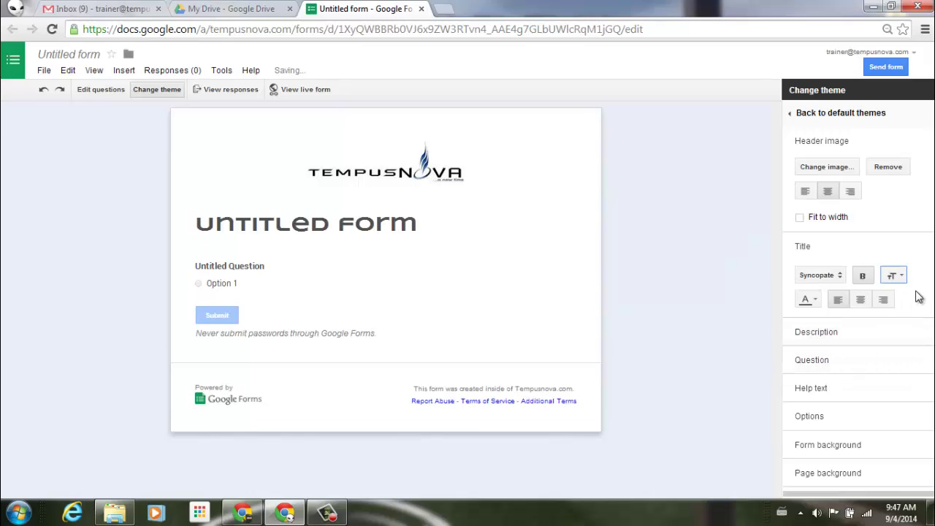
click(807, 300)
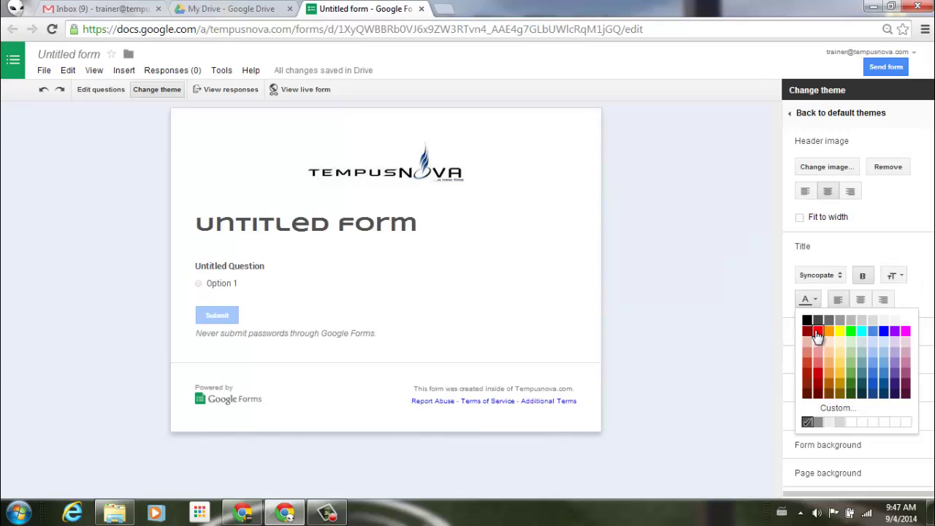
click(818, 334)
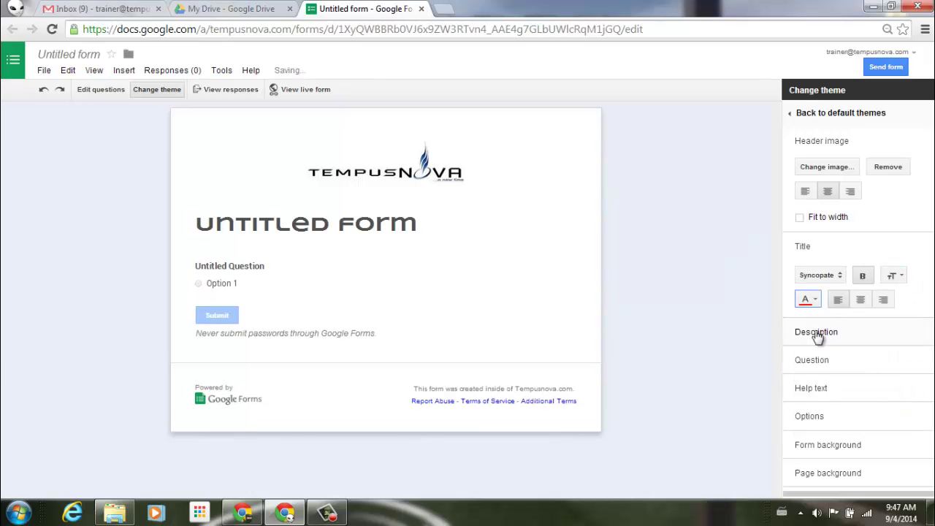
click(858, 300)
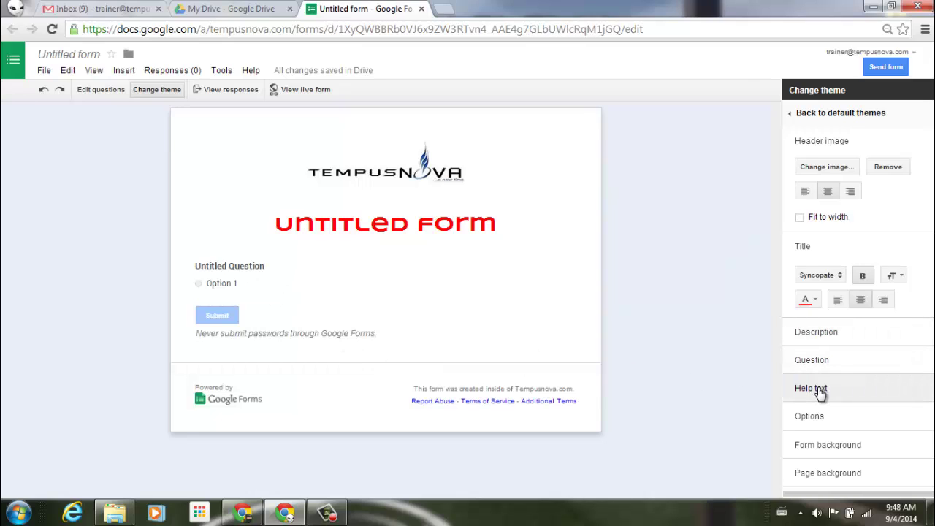
Collapse title and header settings, then colour the form background light blue instead of light red.
click(870, 246)
click(893, 144)
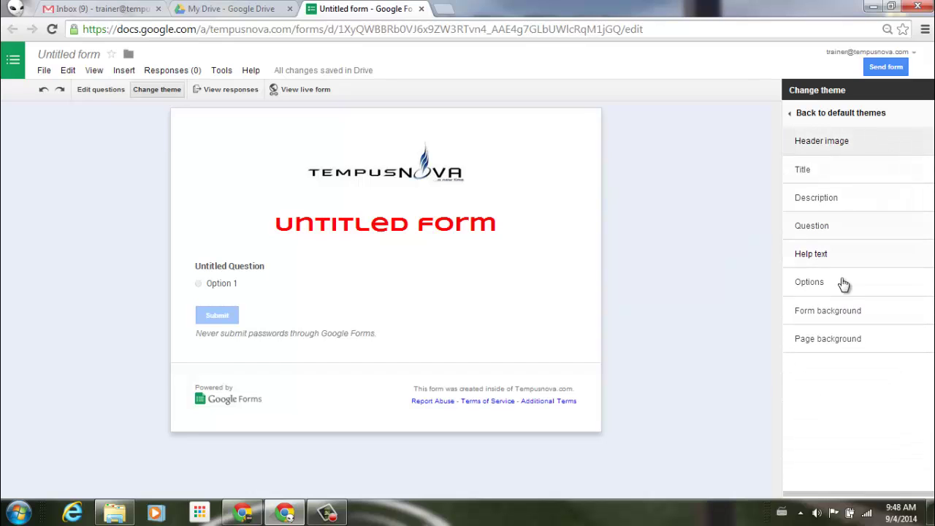
click(895, 315)
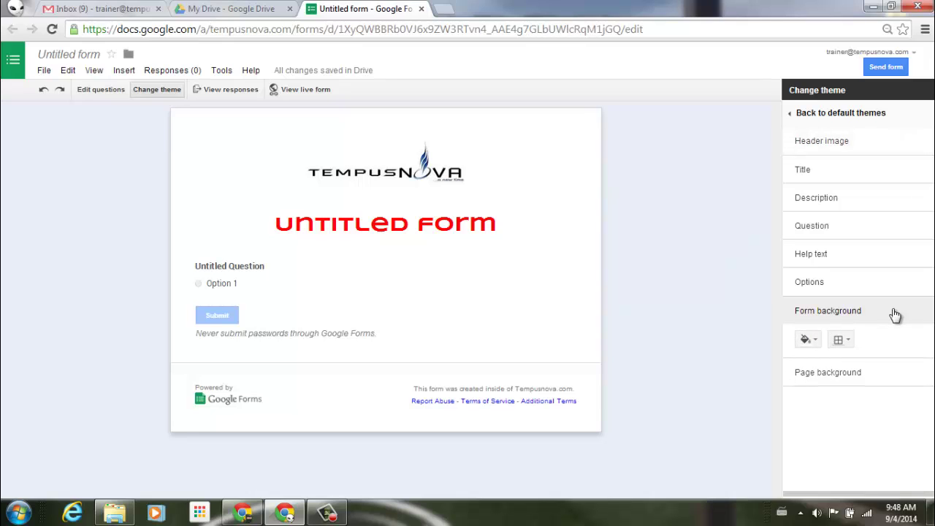
click(813, 340)
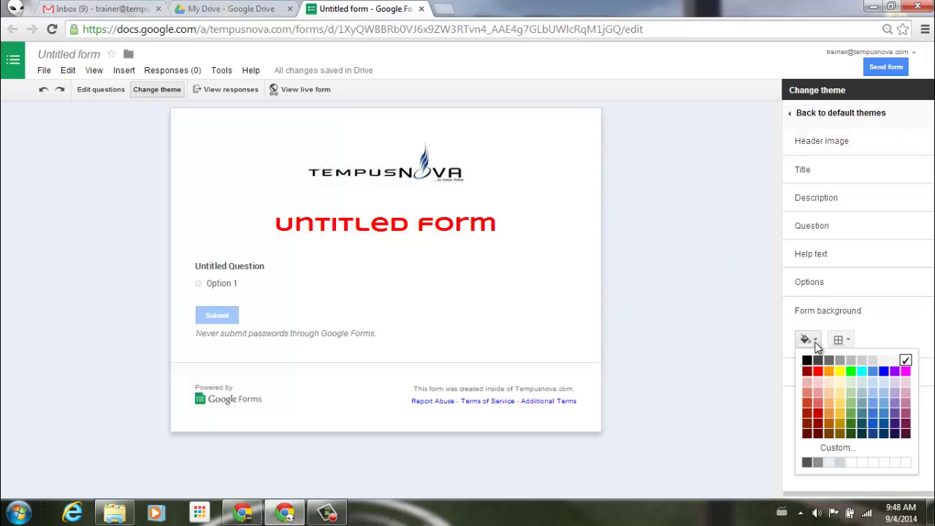
click(809, 387)
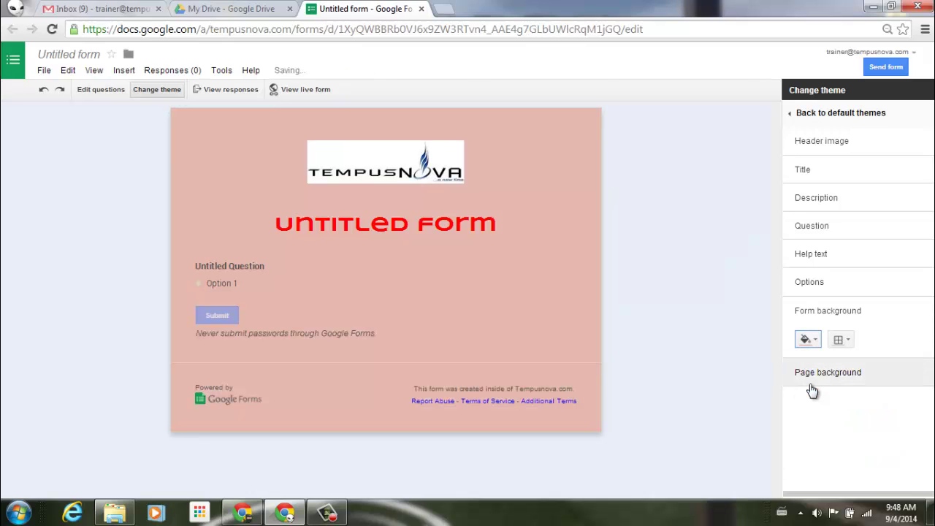
click(817, 343)
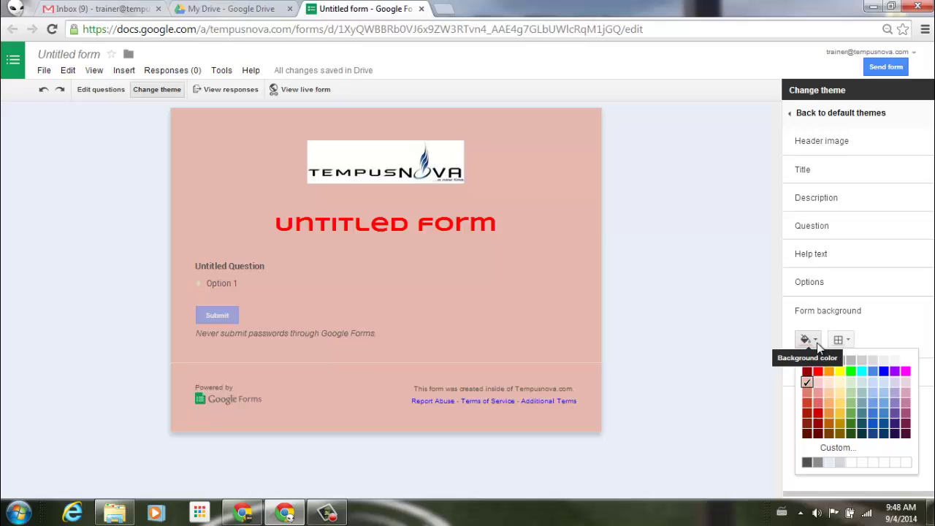
click(873, 394)
Upload the purple swirl jpg from Explorer as the page background image.
click(887, 373)
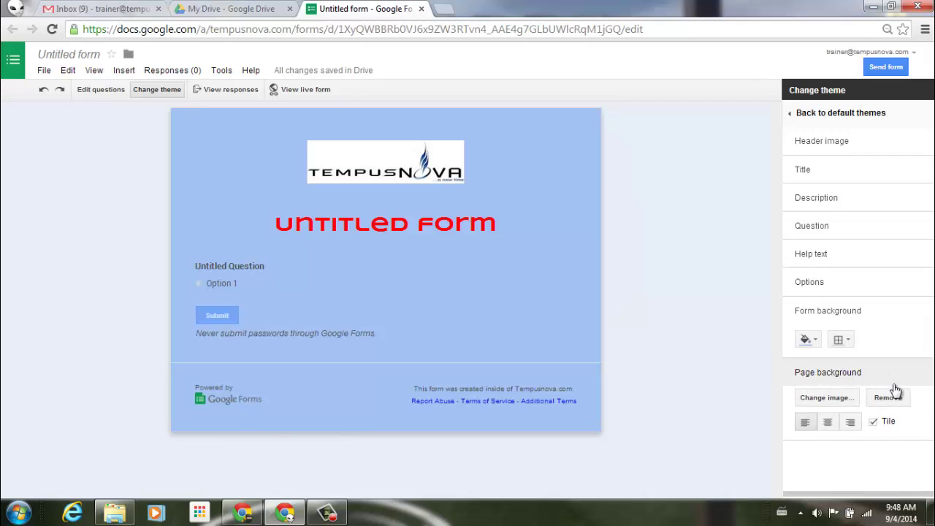
click(843, 398)
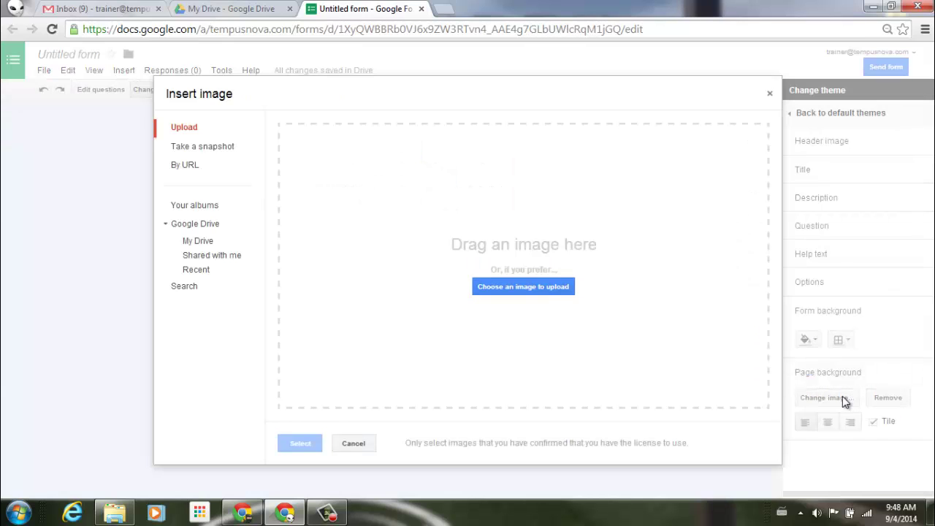
click(115, 513)
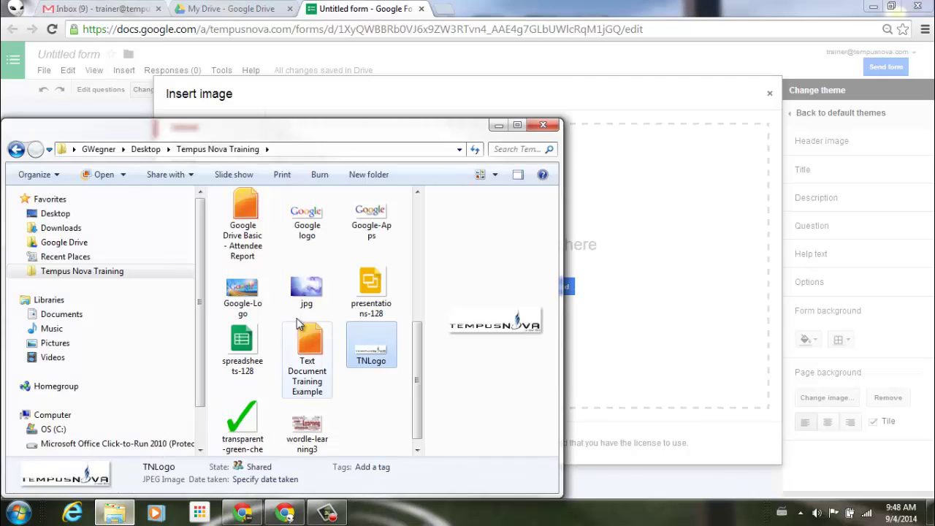
drag(309, 287, 677, 209)
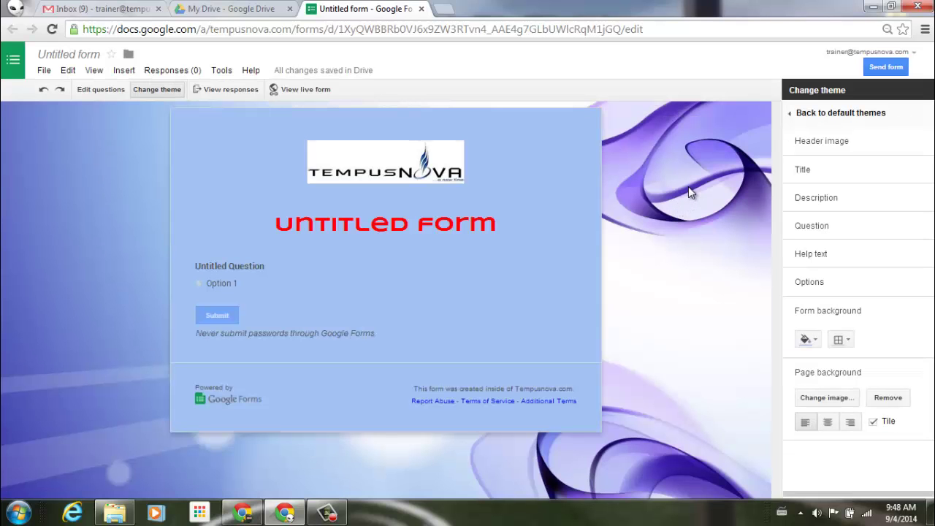
After trying centre and right, keep the page background left-aligned and collapse both background sections.
click(828, 425)
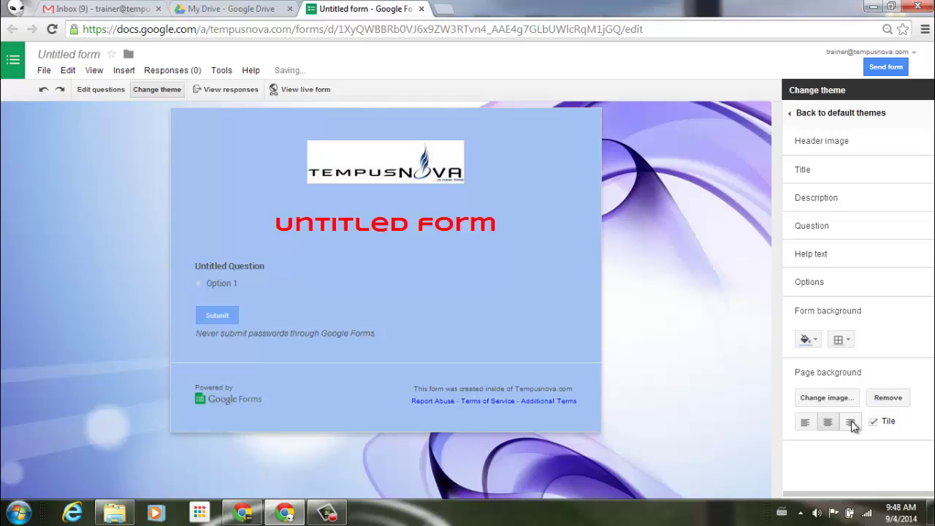
click(852, 422)
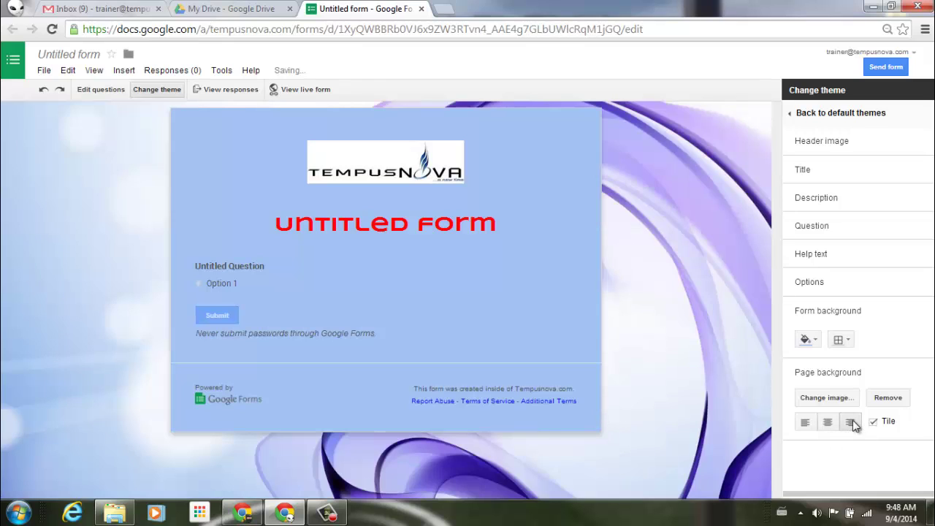
click(805, 423)
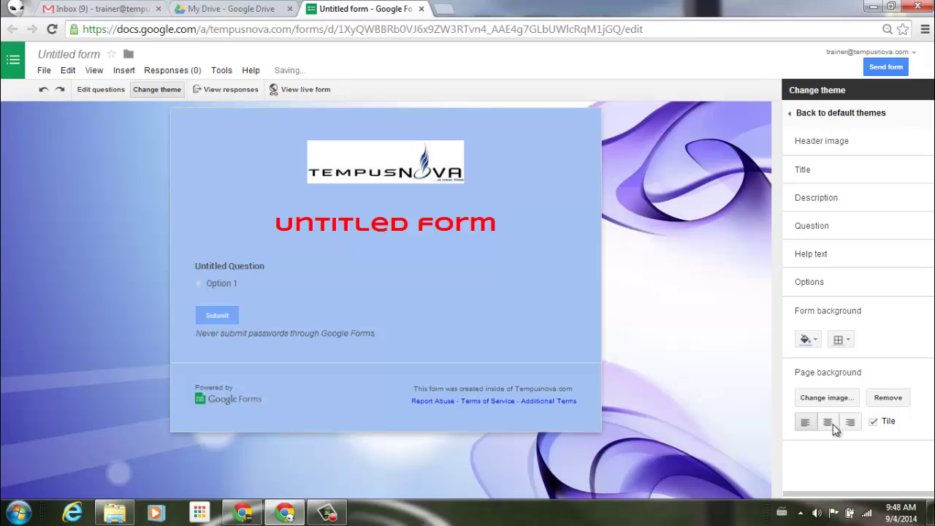
click(913, 374)
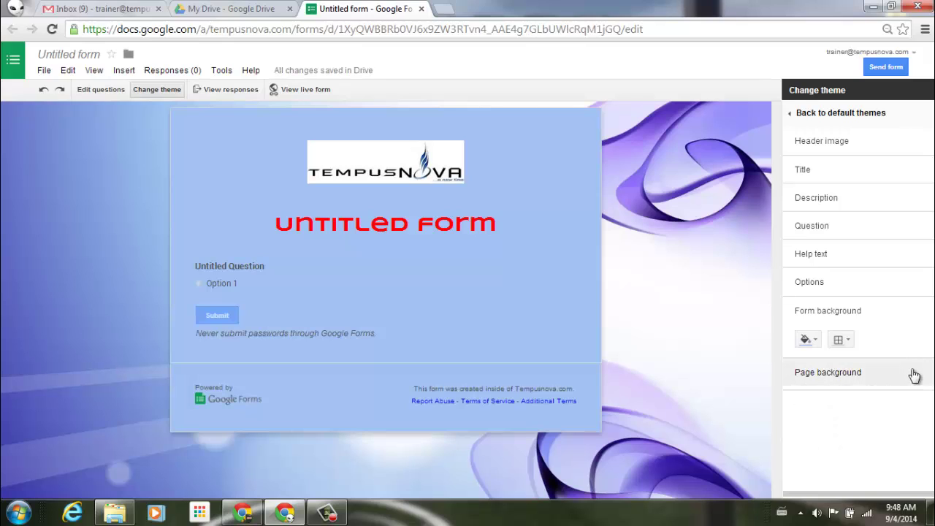
click(907, 314)
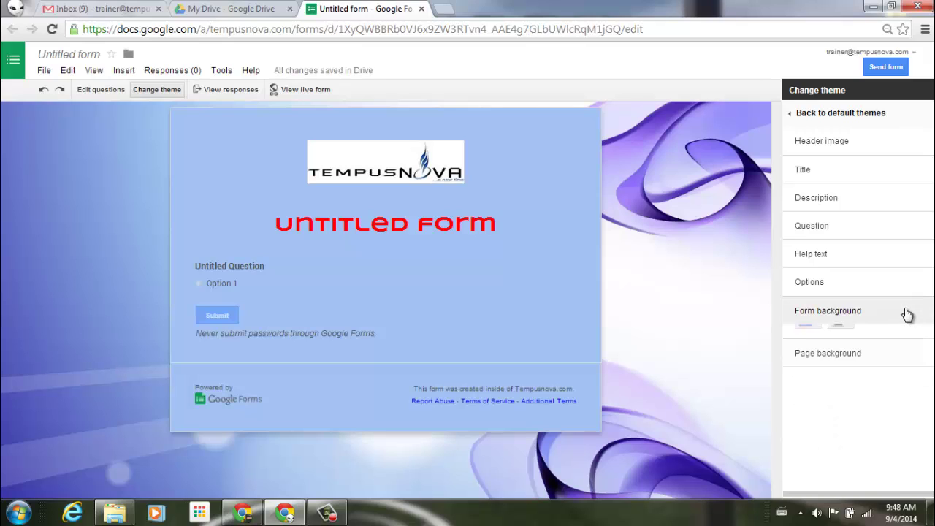
Go back to the default themes list, where the design appears as Custom.
click(877, 114)
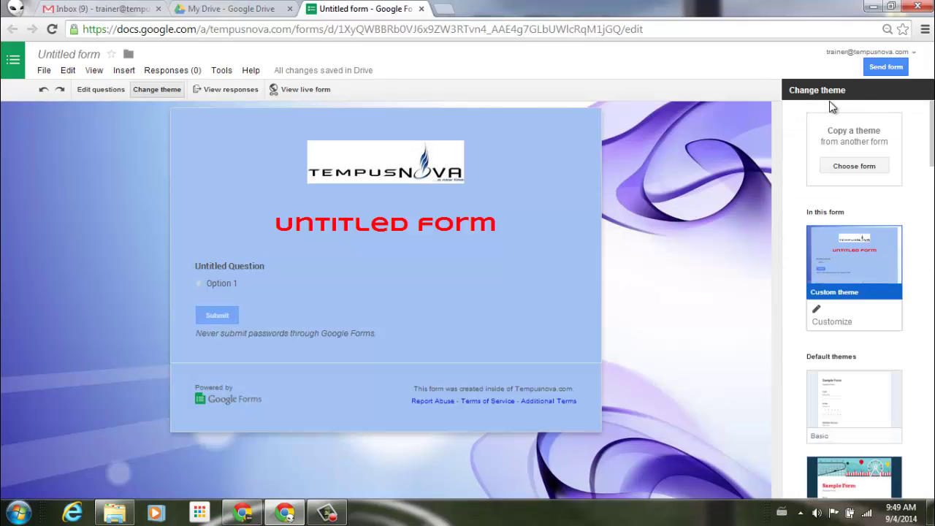